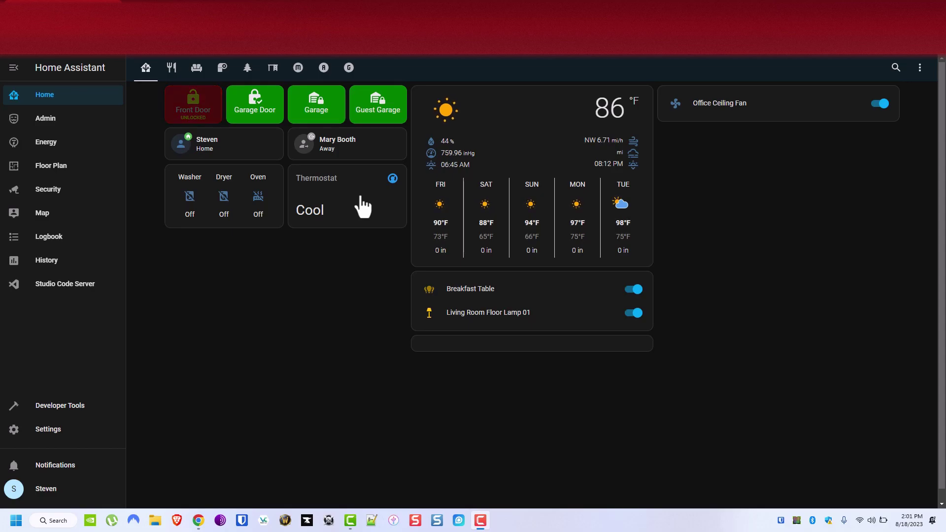
- Go to Settings > Automations & Scenes and open the (GPS) Home/Away automation for editing
click(92, 428)
click(548, 191)
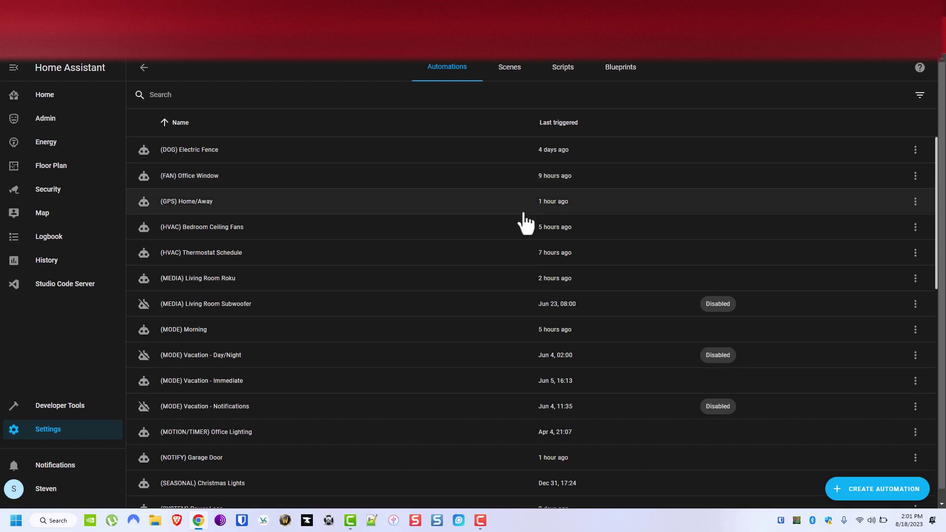
scroll(509, 243, down, 1)
scroll(510, 249, down, 10)
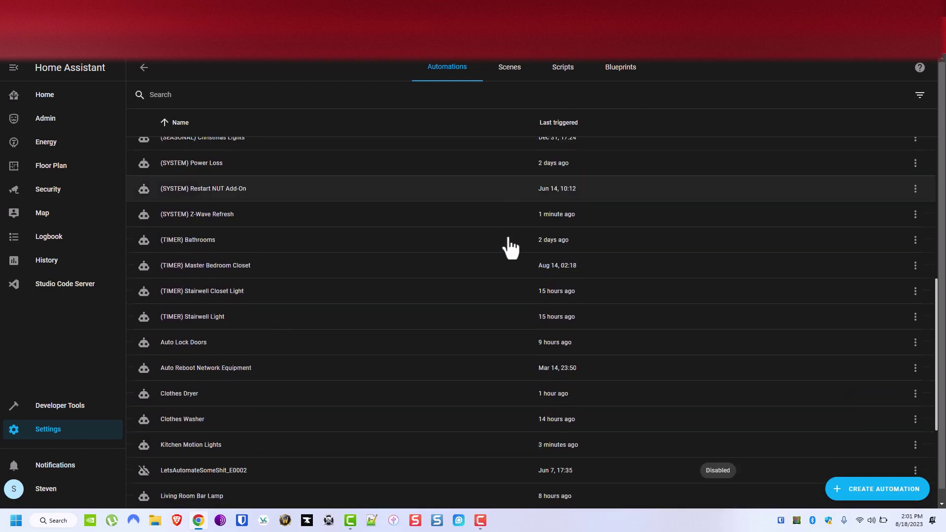
scroll(510, 246, up, 7)
scroll(510, 244, up, 3)
click(416, 213)
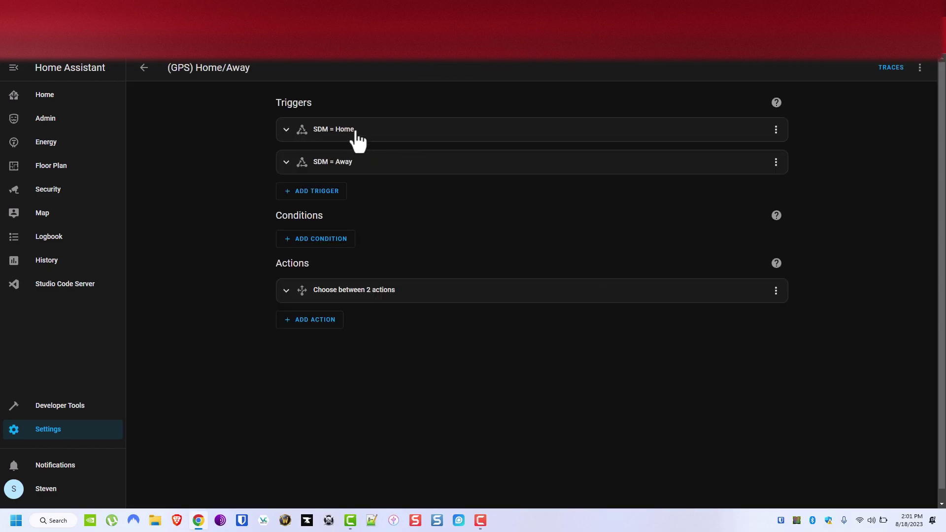
click(357, 141)
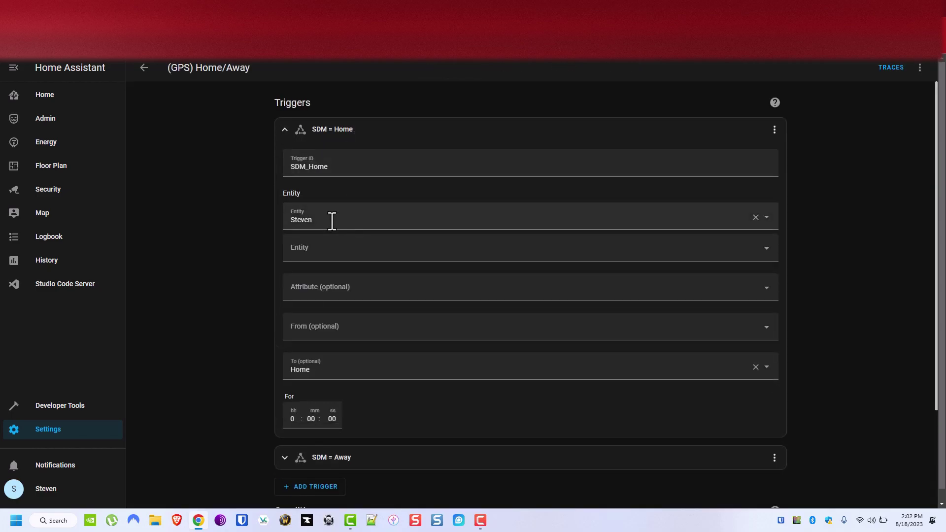
click(774, 129)
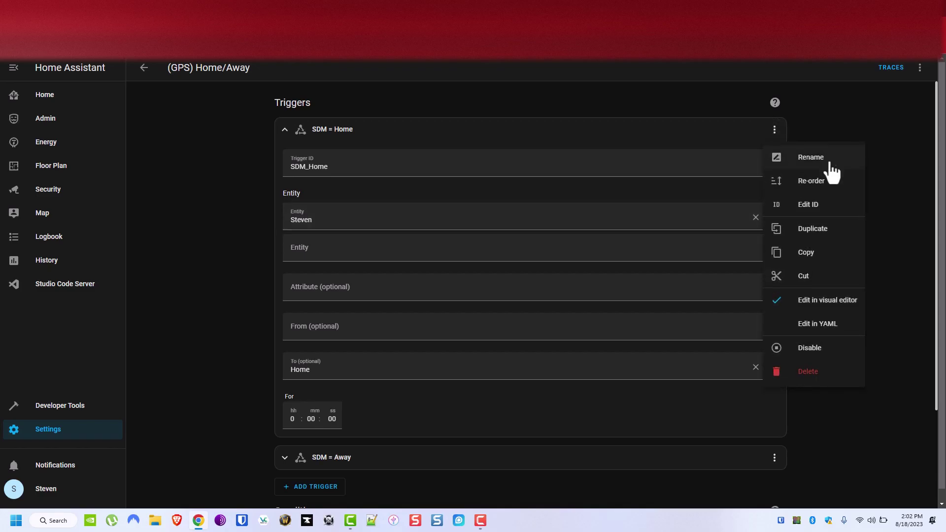
click(818, 324)
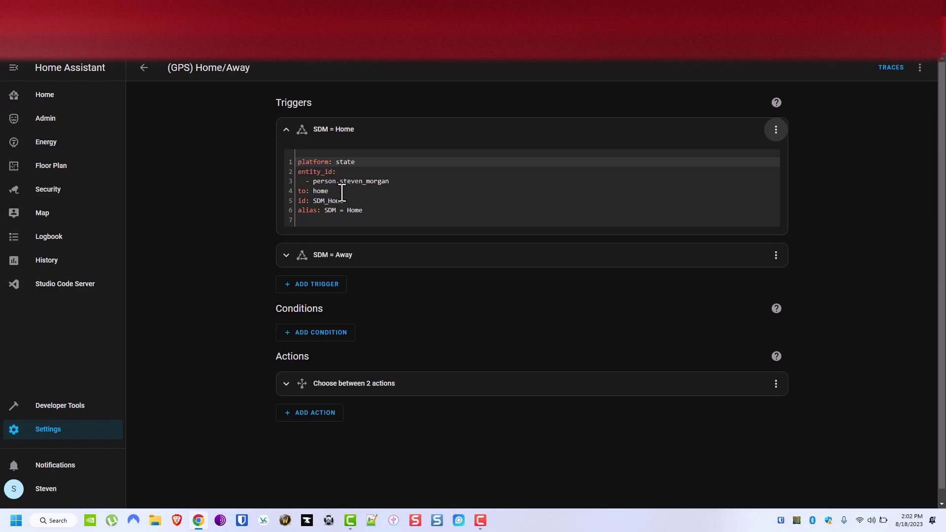
click(775, 130)
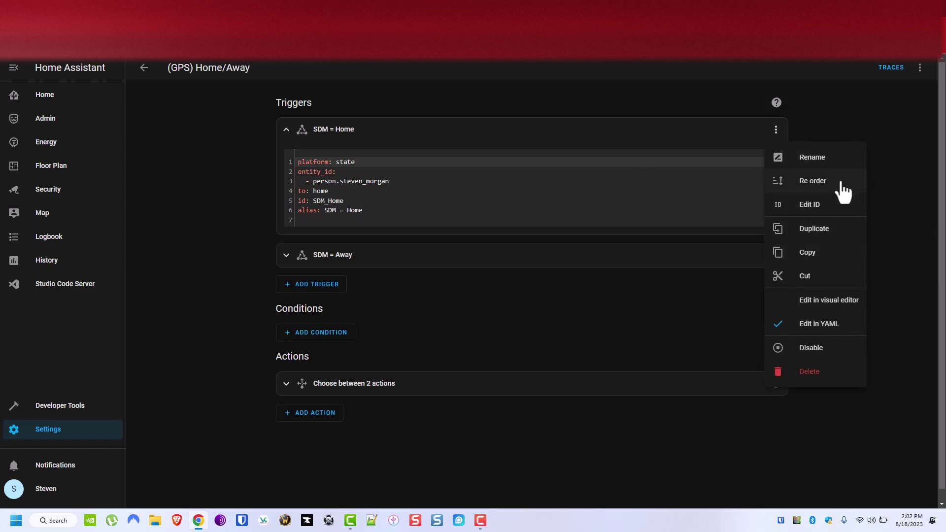
click(838, 302)
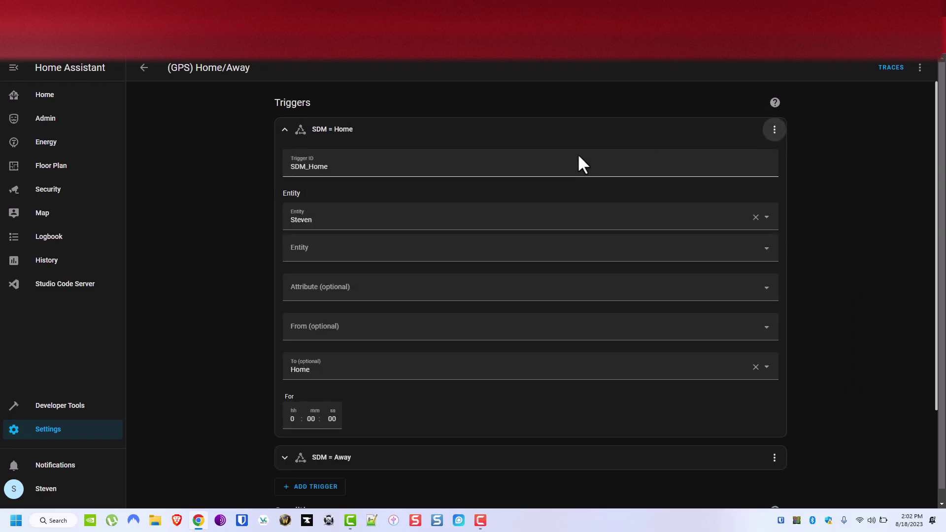
click(286, 140)
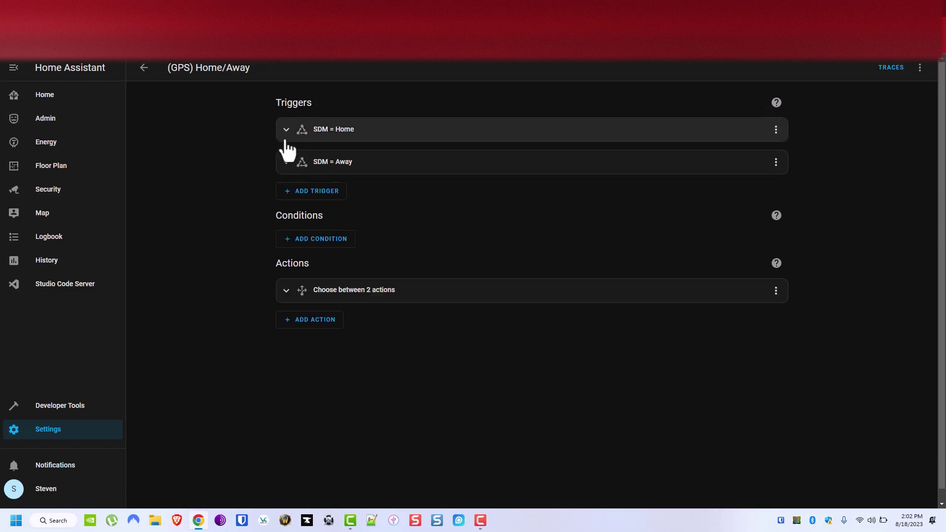
- Expand the 'Choose between 2 actions' block and inspect Option 1's Night time condition, then collapse Option 1
click(287, 292)
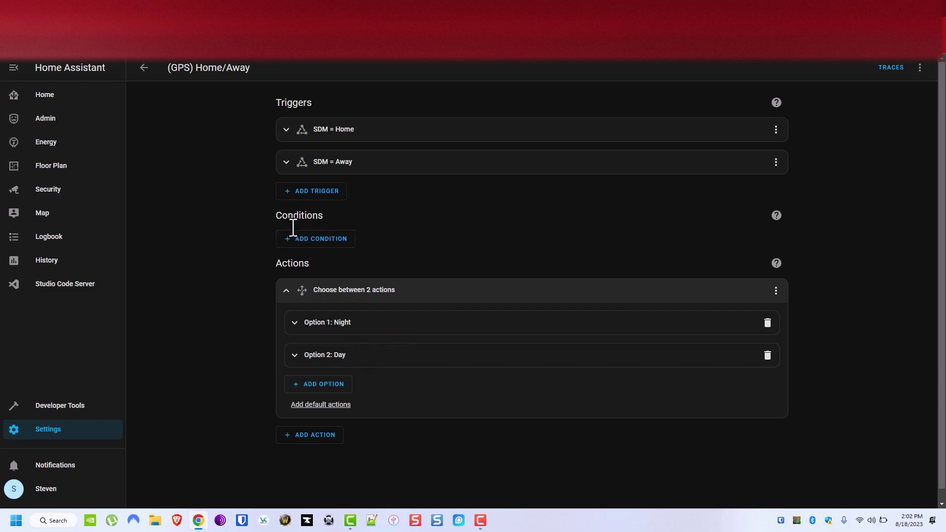
click(329, 324)
scroll(370, 330, down, 2)
click(321, 279)
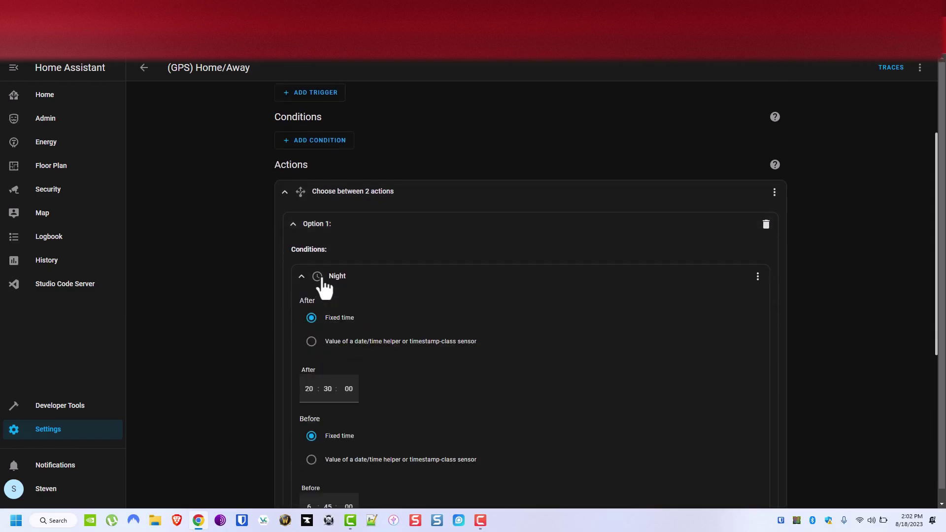
scroll(369, 365, down, 1)
scroll(363, 363, down, 1)
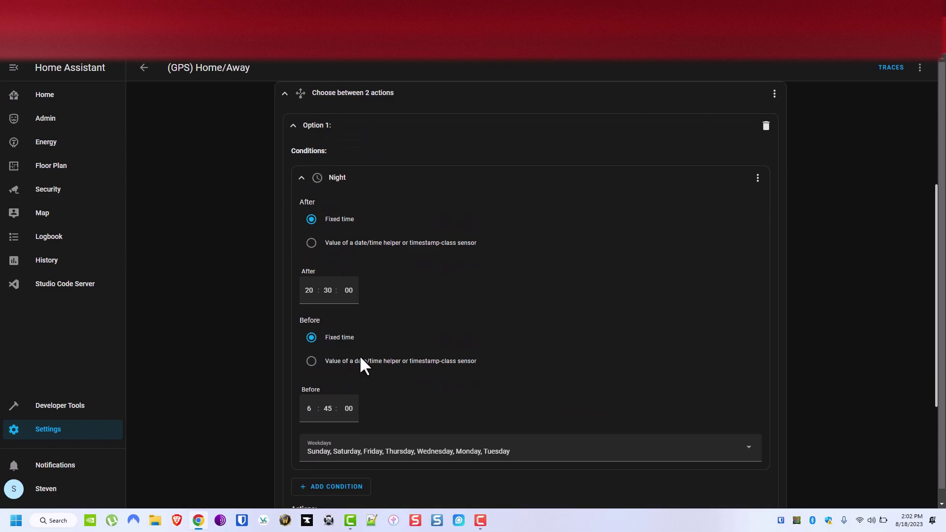
scroll(345, 315, up, 1)
scroll(428, 419, down, 1)
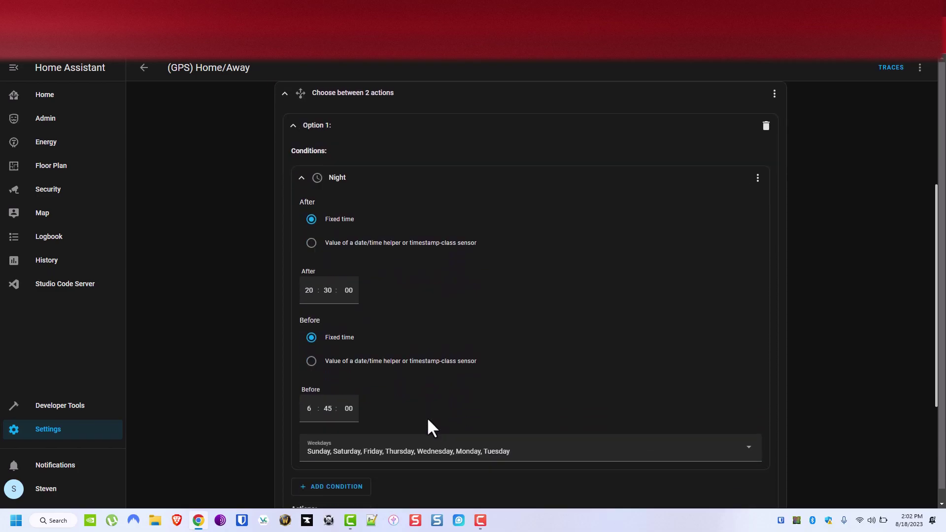
click(310, 129)
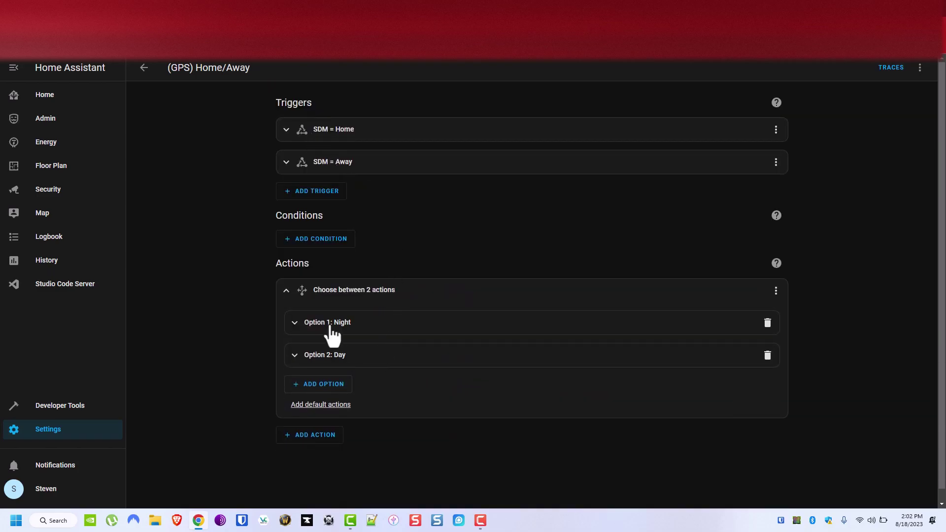
- Reopen Option 1: Night, fold its Night condition, and expand the nested Night: SDM choose
click(330, 327)
click(328, 325)
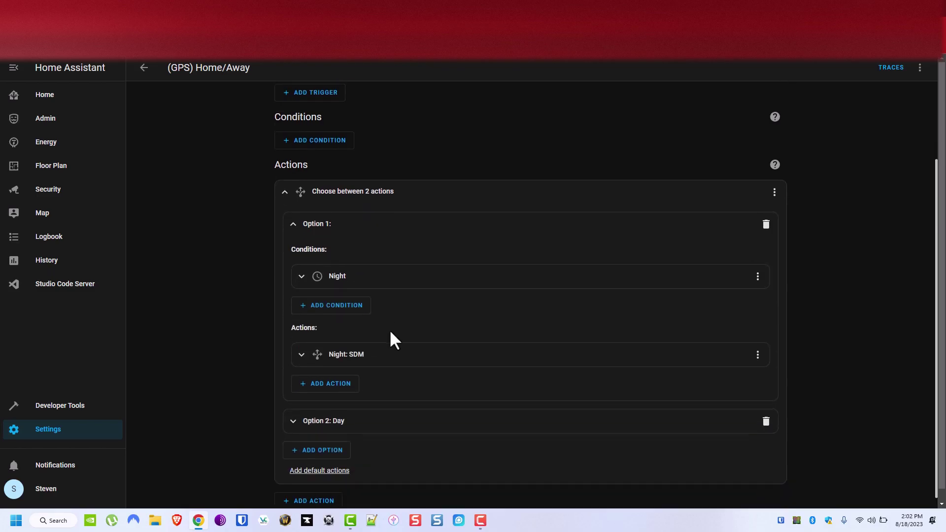
click(361, 354)
scroll(412, 348, down, 1)
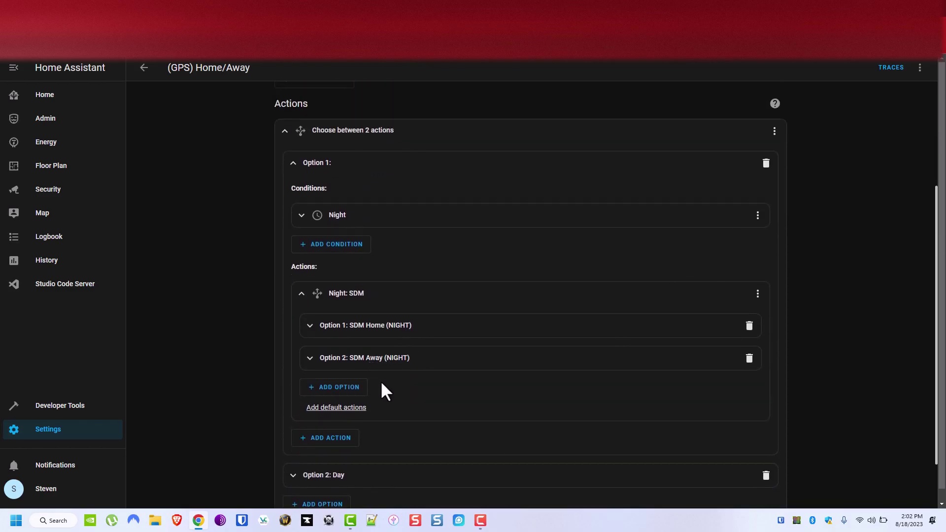
- Inspect SDM Home (NIGHT): Garage Door OPEN, Lights ON, 5:00 delay, Garage Door CLOSE, Lights OFF
click(344, 326)
scroll(456, 342, down, 2)
scroll(456, 342, down, 3)
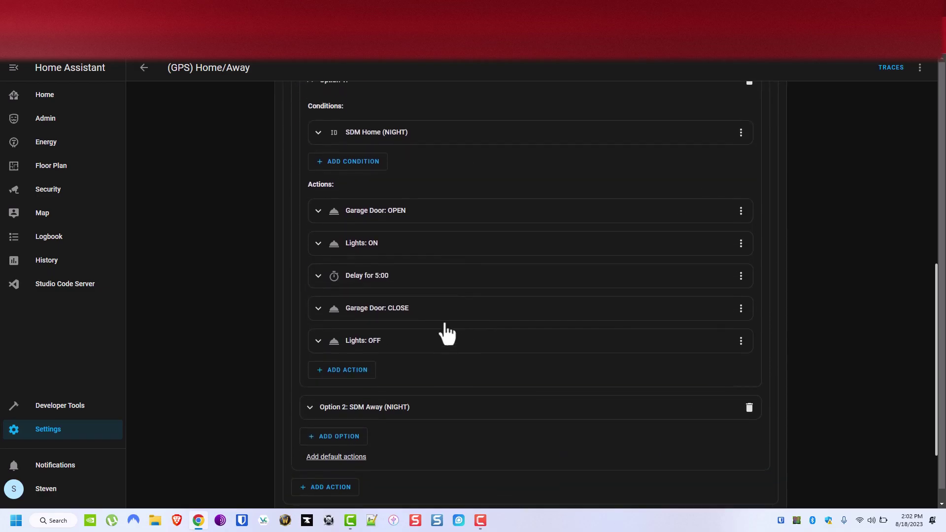
click(406, 219)
click(405, 217)
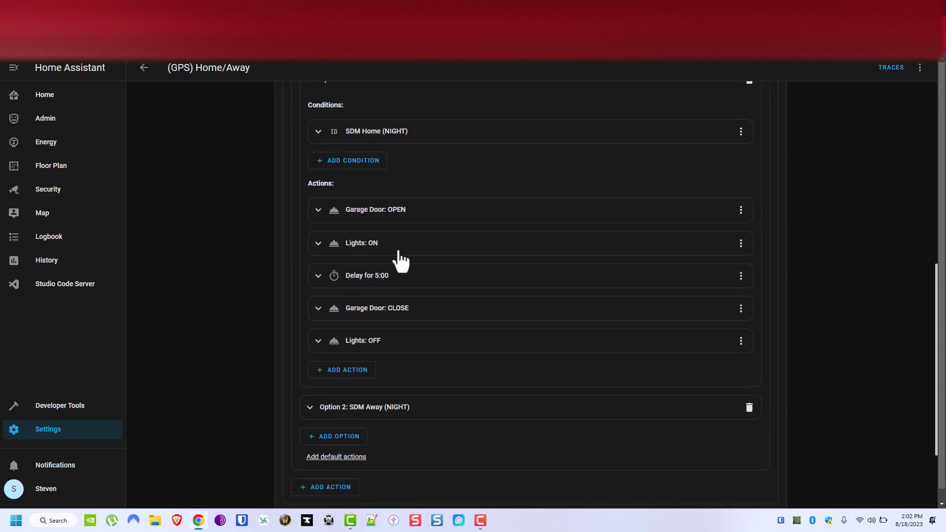
click(388, 245)
click(389, 249)
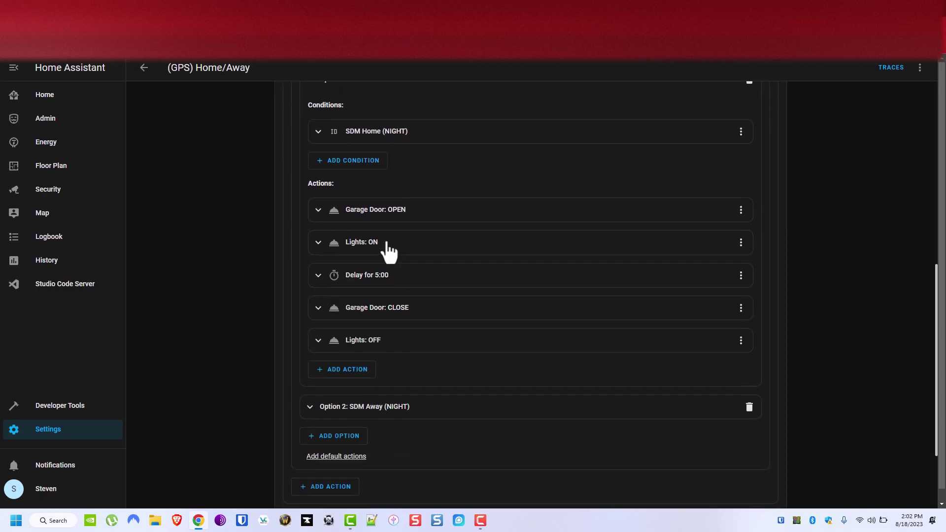
click(397, 284)
click(398, 285)
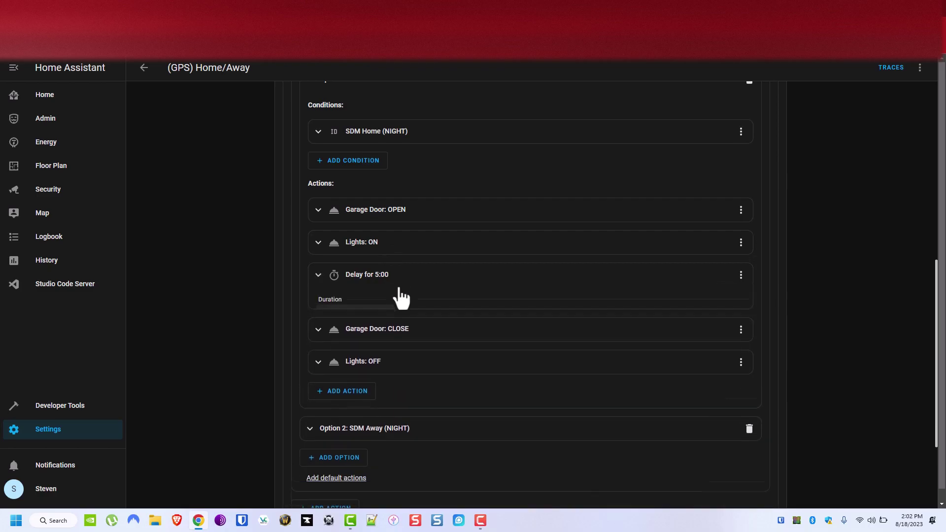
click(399, 306)
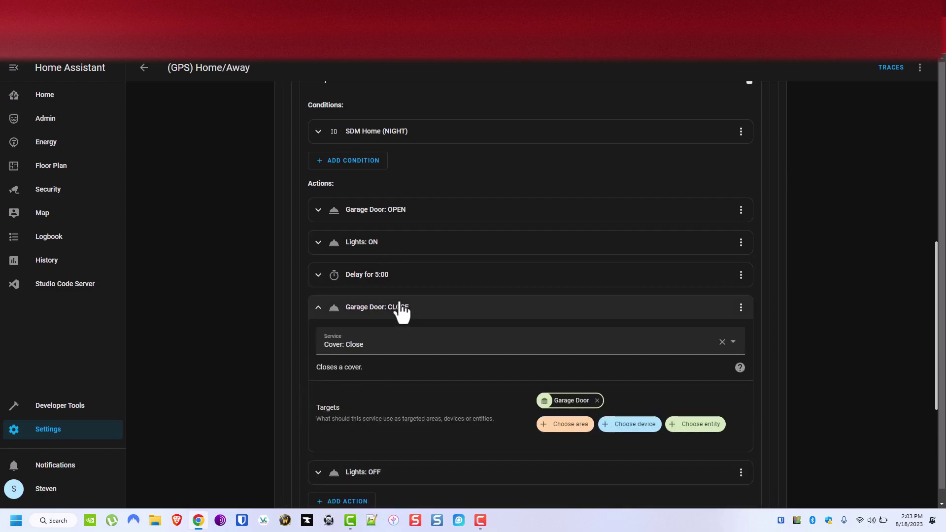
scroll(401, 311, down, 3)
click(386, 379)
- Expand the SDM Away (NIGHT) option to show its Garage, Doors and Lights actions
scroll(385, 380, down, 3)
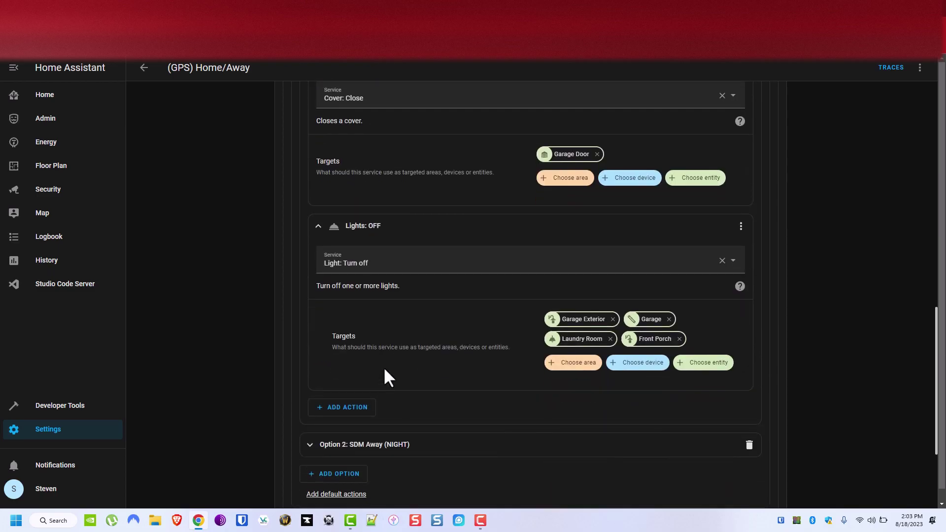
scroll(387, 377, down, 3)
click(403, 301)
scroll(403, 302, down, 1)
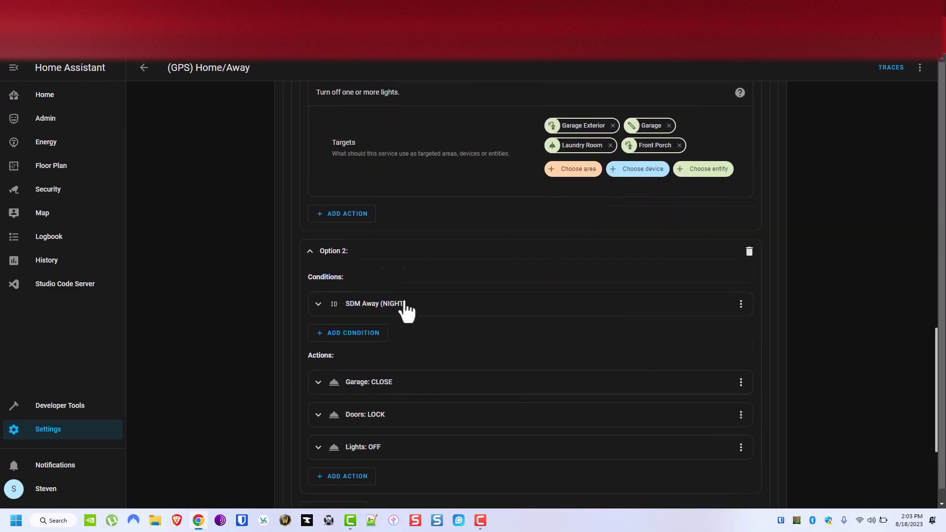
- Collapse SDM Away (NIGHT), Lights: OFF, Garage Door: CLOSE, SDM Home (NIGHT) and the Night: SDM action
scroll(403, 302, down, 1)
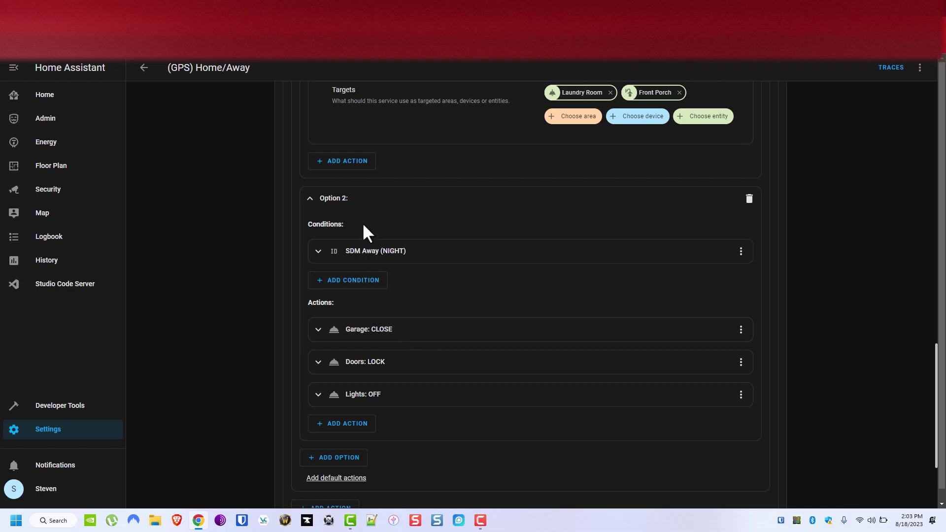
click(331, 199)
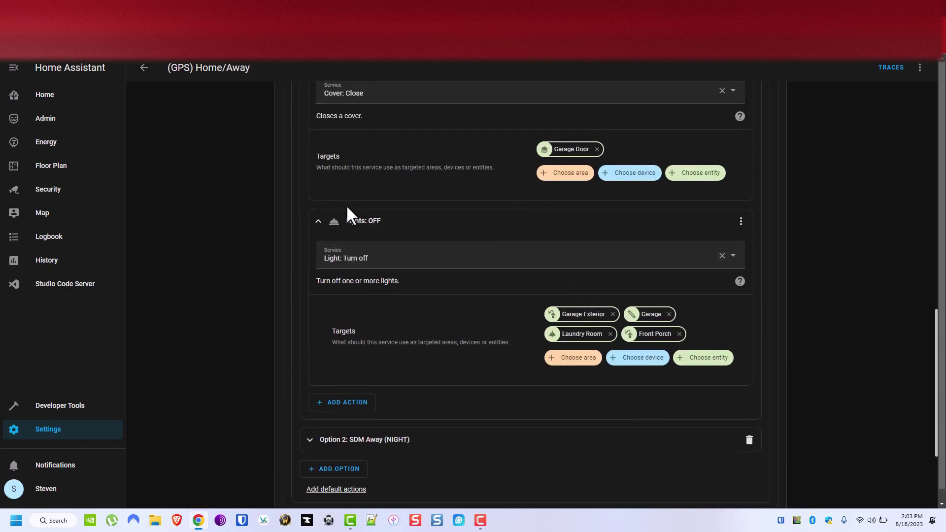
click(347, 213)
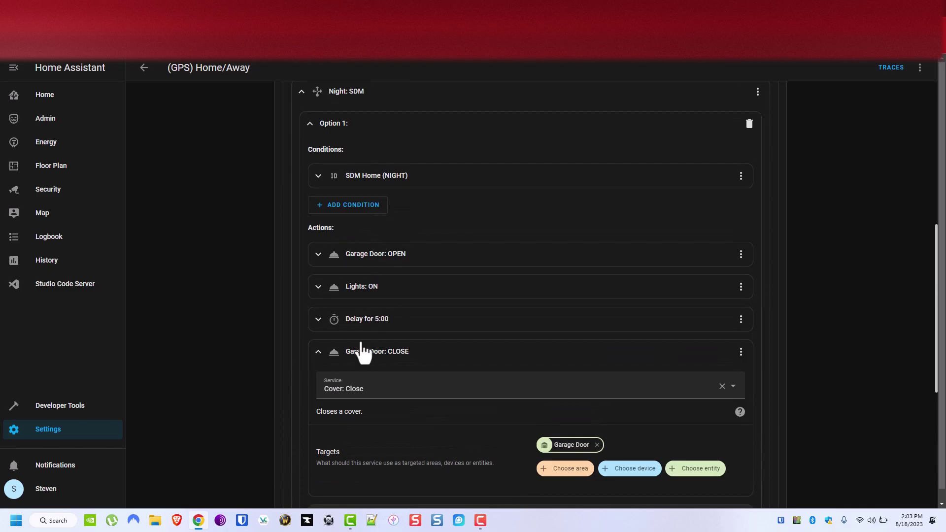
click(364, 352)
click(350, 126)
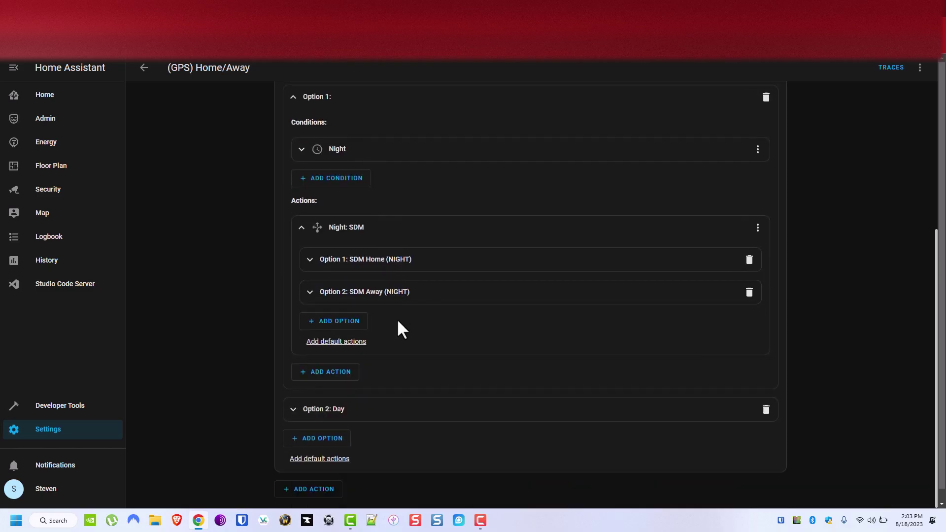
click(301, 228)
- Collapse the Night option and expand Option 2: Day to show its 6:45–20:30 time condition
click(294, 218)
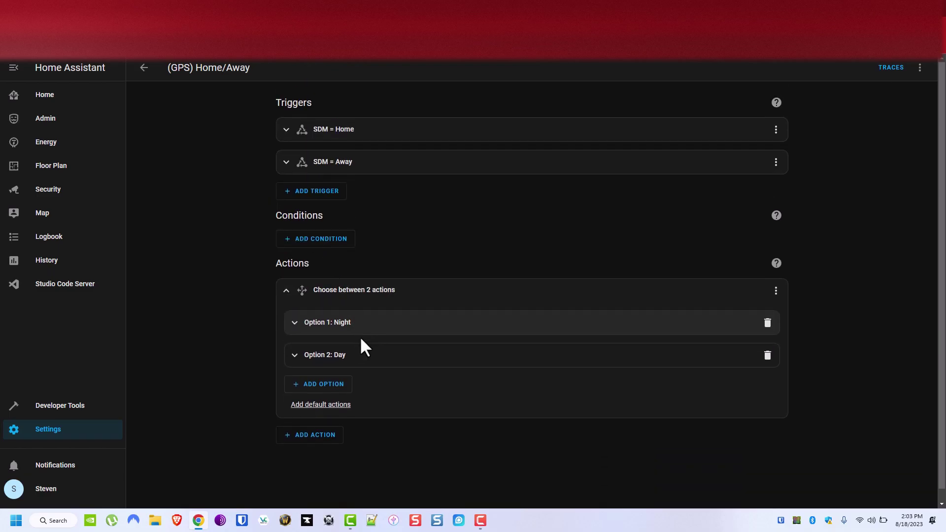
click(296, 364)
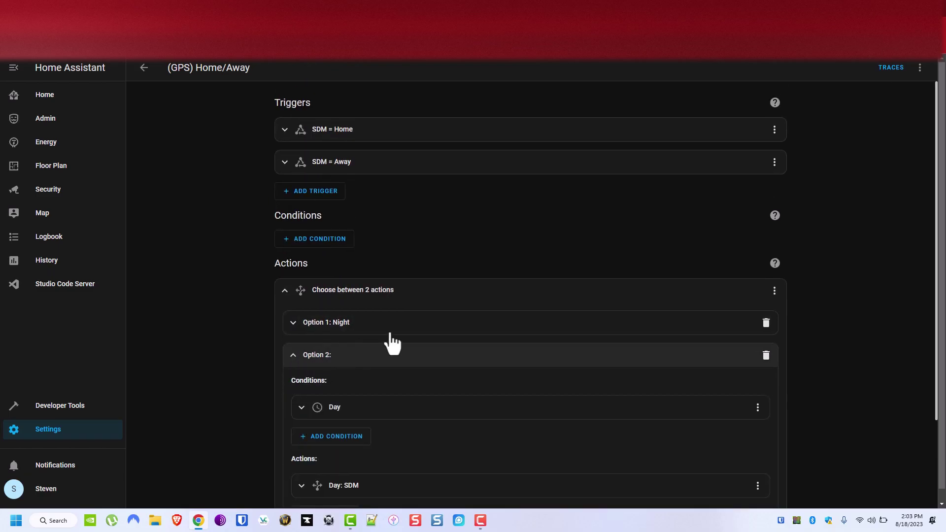
scroll(392, 340, down, 3)
click(332, 283)
scroll(345, 293, down, 2)
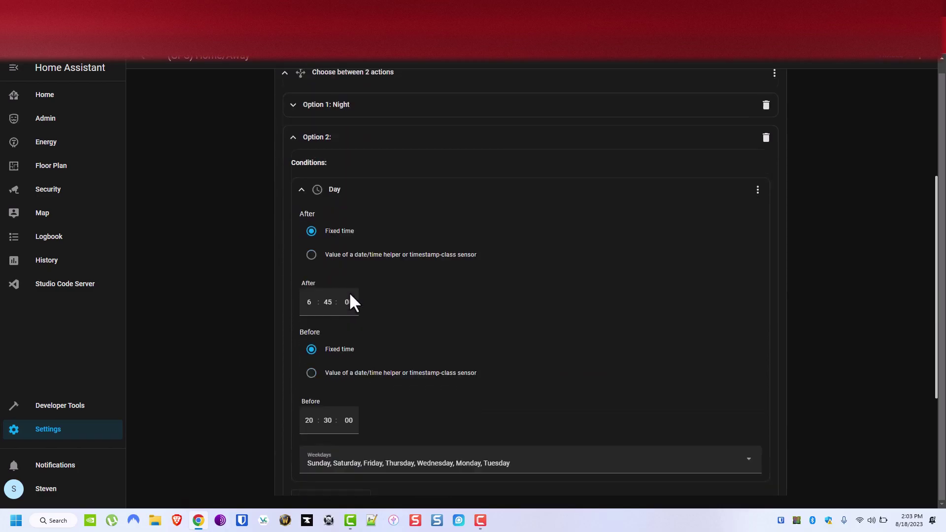
scroll(373, 287, down, 1)
scroll(366, 299, up, 1)
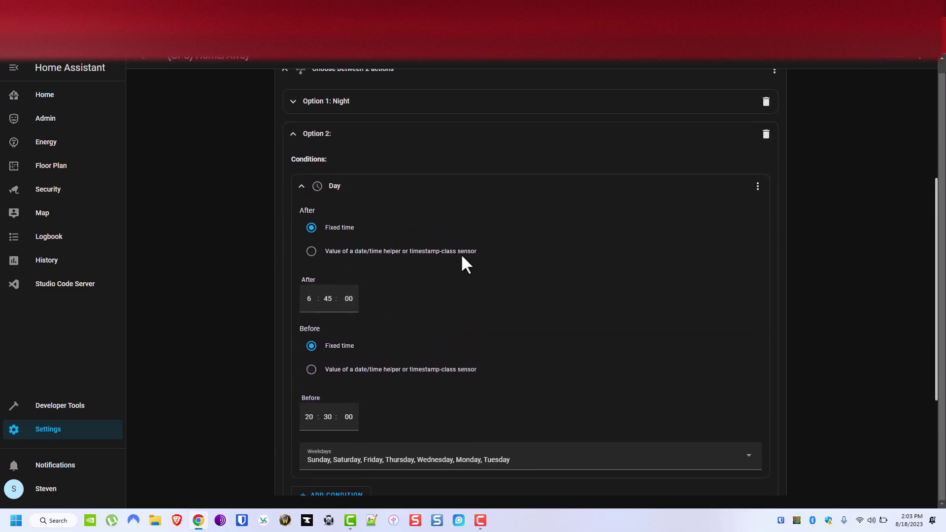
scroll(465, 263, down, 3)
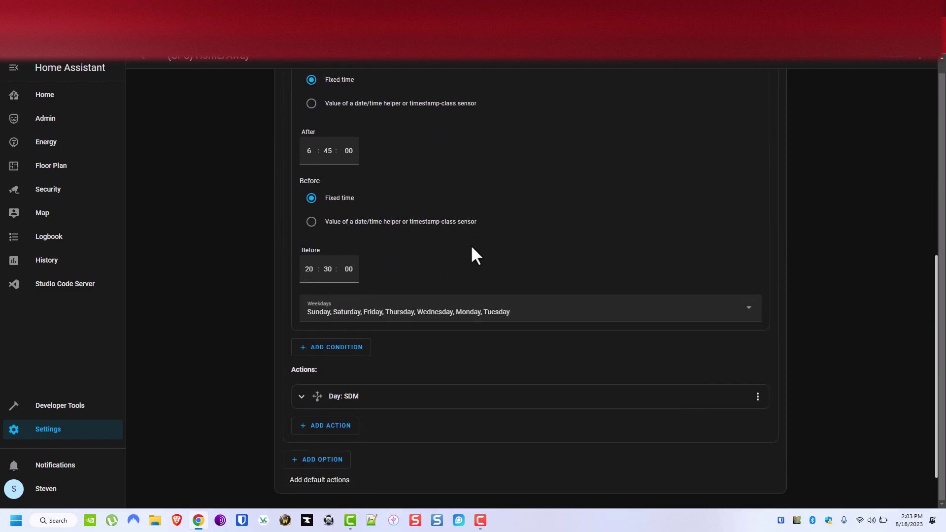
- Expand Day: SDM and its SDM Home (DAY) option with the garage open, delay, close actions
click(318, 409)
scroll(416, 371, down, 2)
click(380, 339)
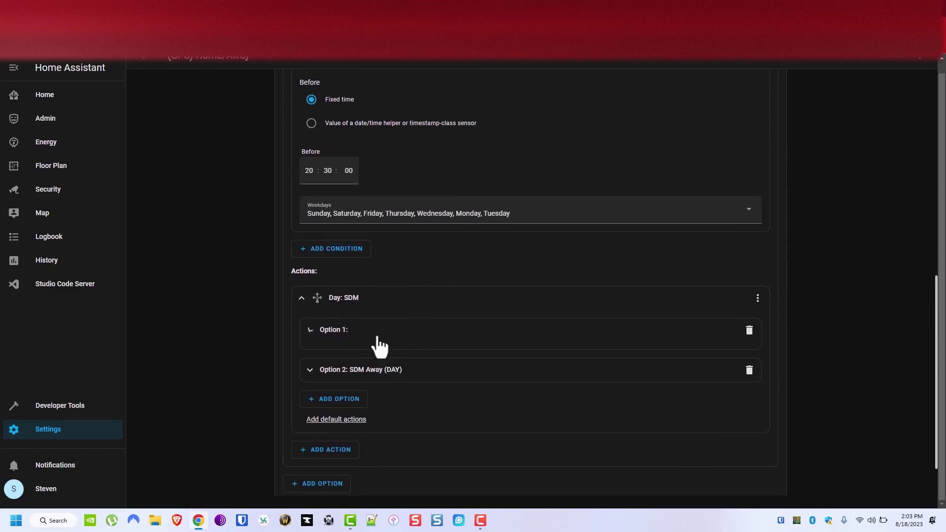
scroll(388, 342, down, 3)
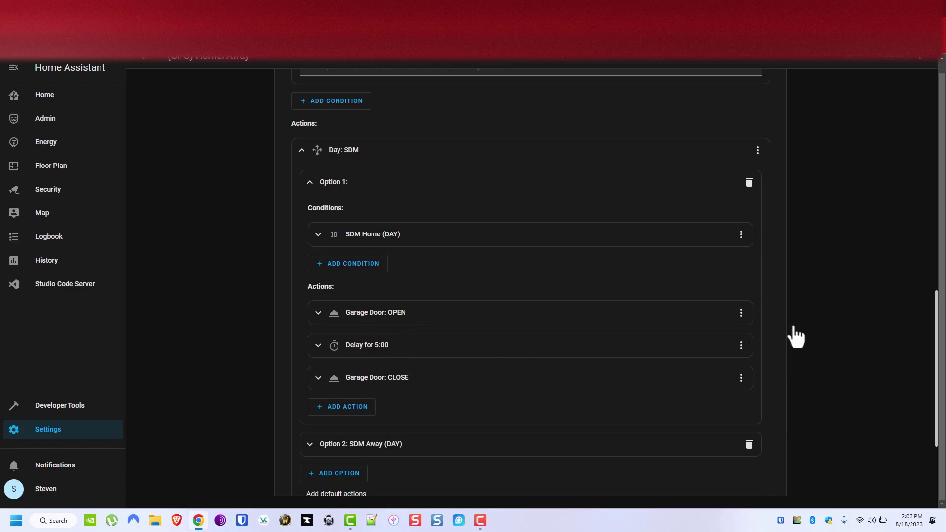
- Start renaming the 5:00 delay action, then cancel, keeping its name
click(740, 345)
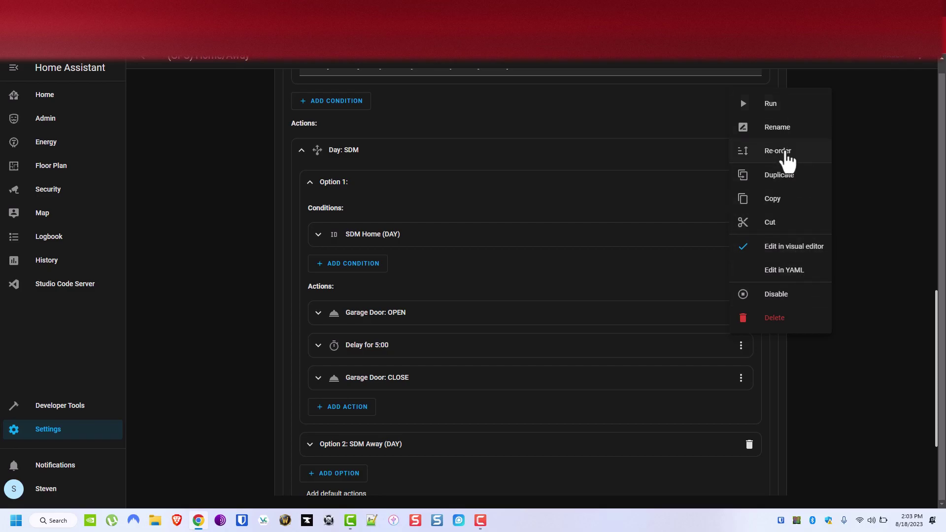
click(788, 130)
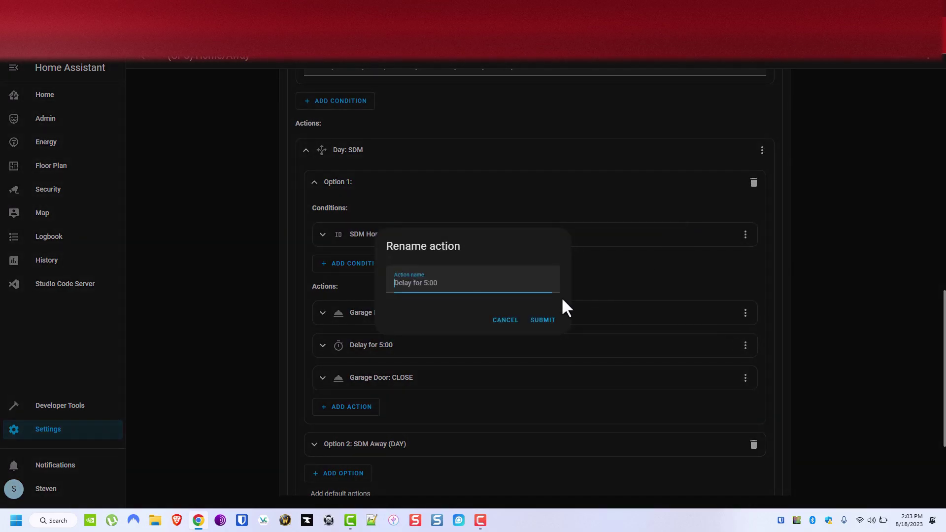
click(513, 321)
scroll(394, 389, down, 2)
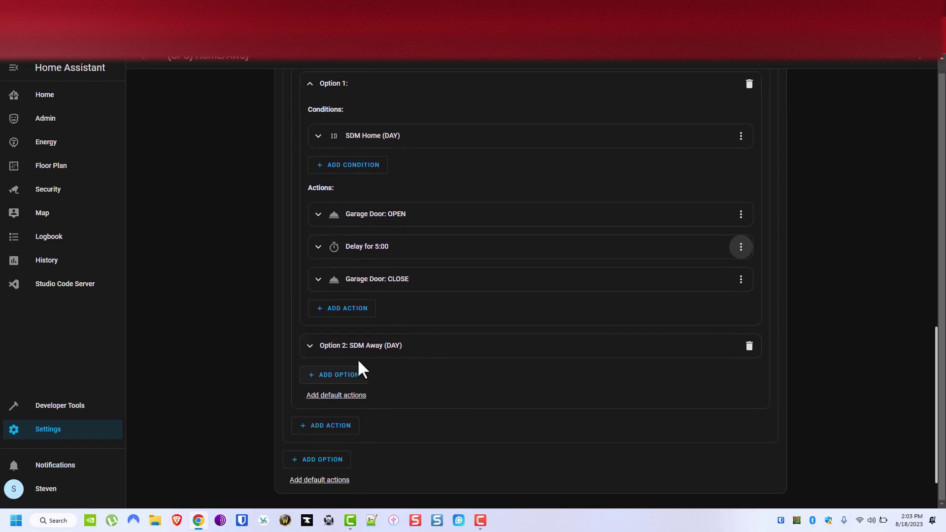
- Expand SDM Away (DAY) and view the Lights: OFF targets, such as Garage Exterior and Front Porch
click(360, 353)
scroll(397, 357, down, 3)
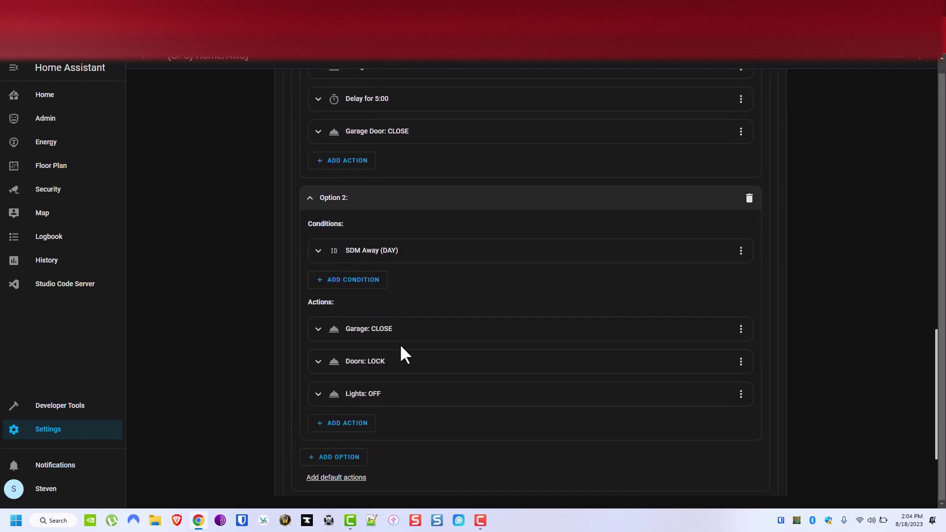
click(385, 393)
scroll(389, 392, down, 2)
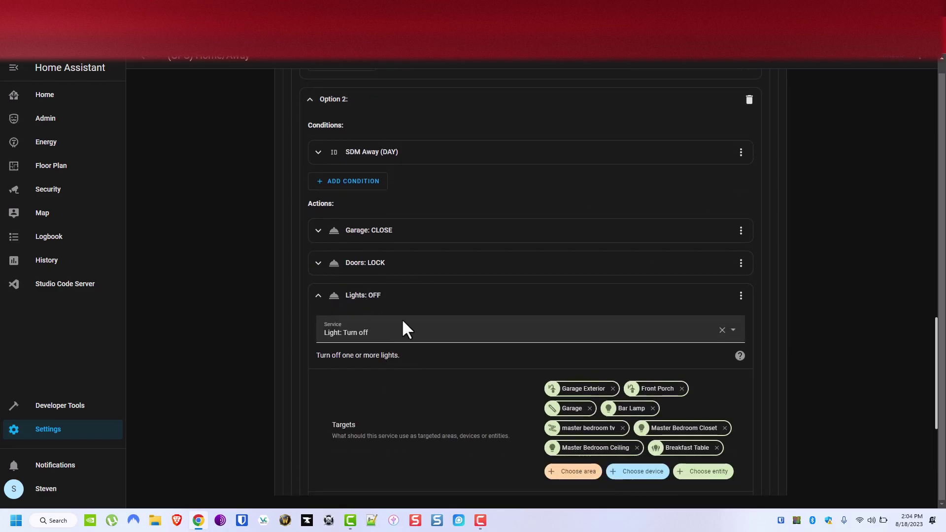
click(376, 300)
scroll(477, 363, up, 8)
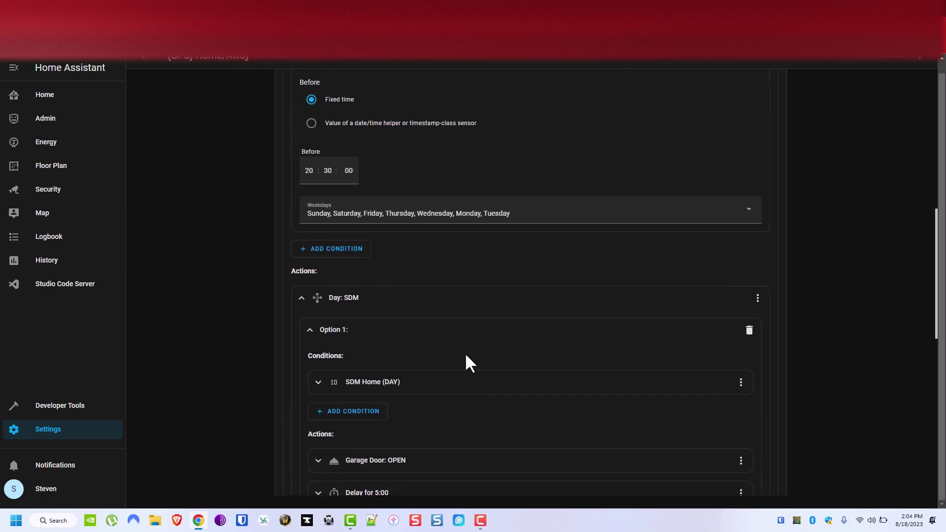
scroll(454, 353, up, 5)
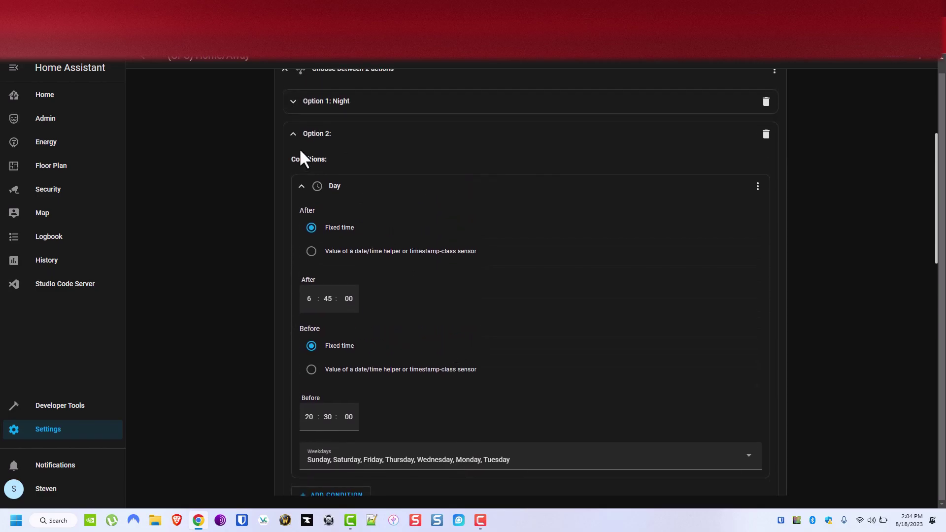
- Collapse the Day time condition, the Day: SDM action and the two-option choose block
click(302, 187)
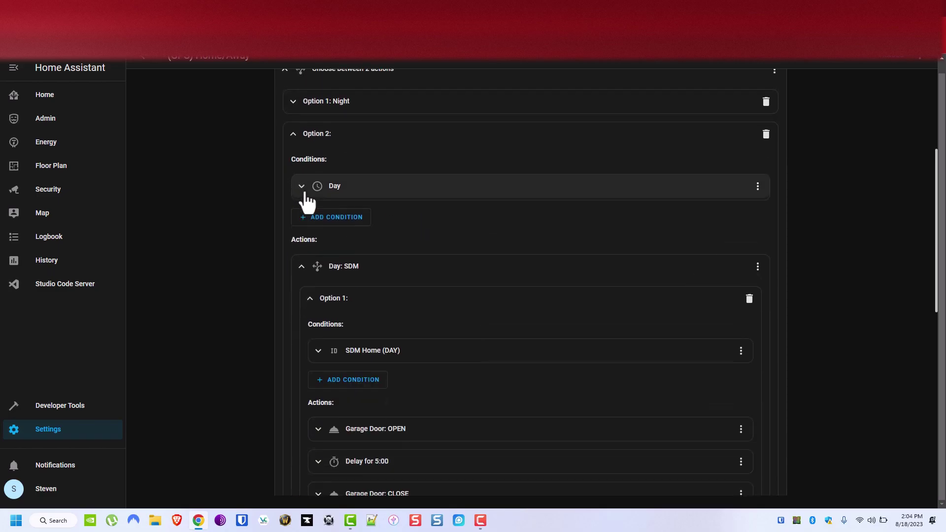
click(301, 264)
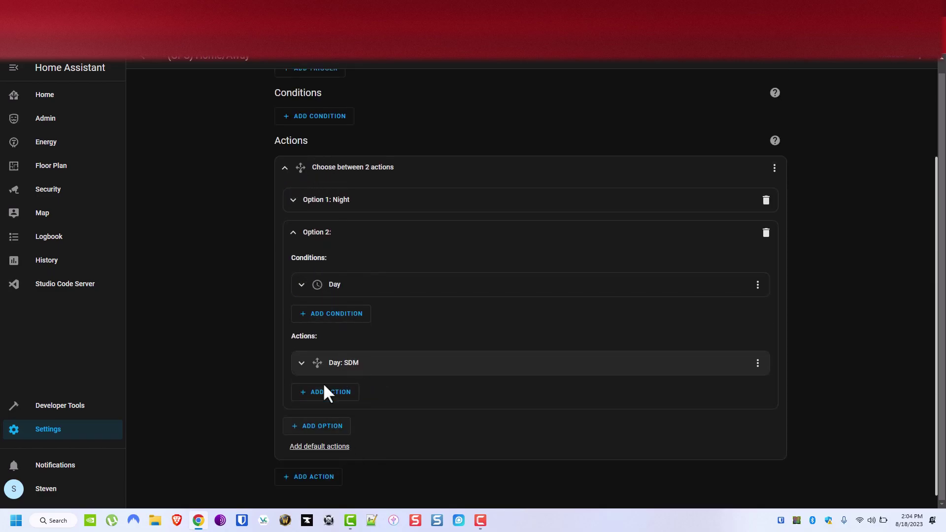
click(286, 180)
- Add a new Choose action, then expand the two-option choose and collapse its Day option
click(308, 308)
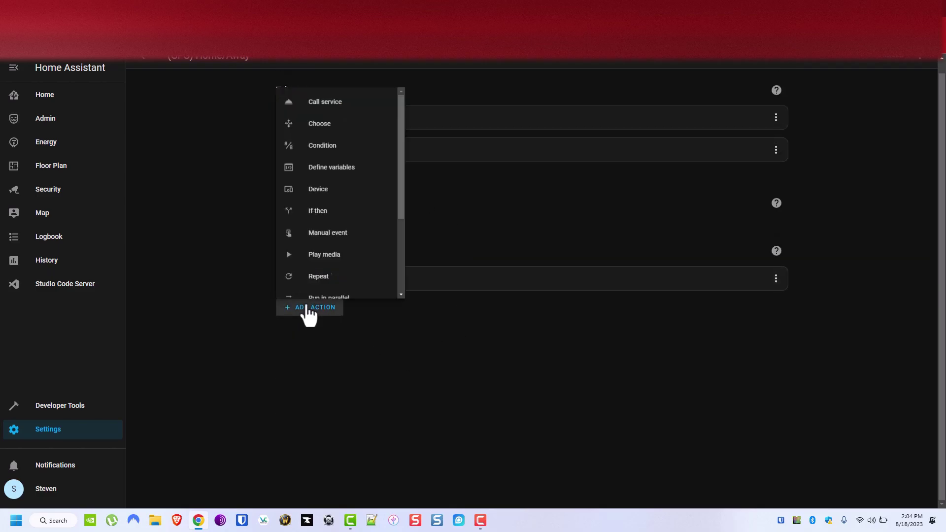
click(362, 110)
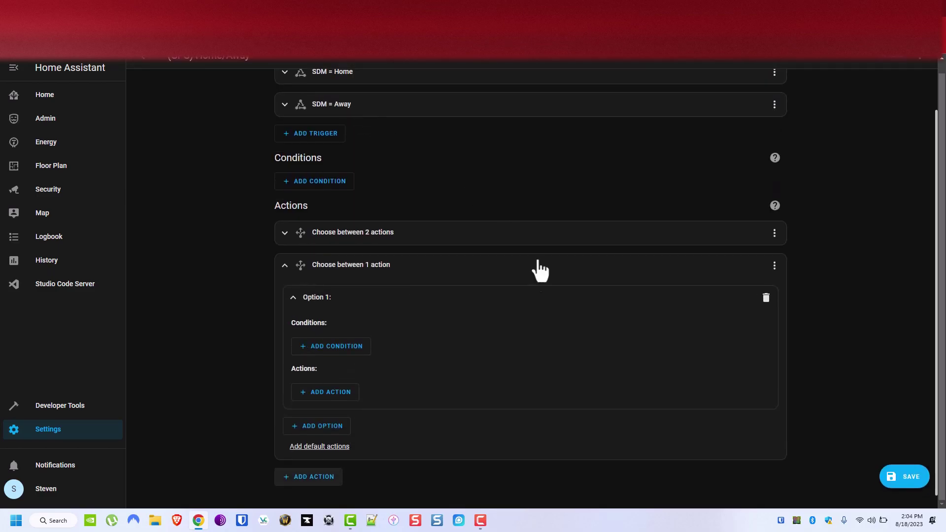
click(284, 236)
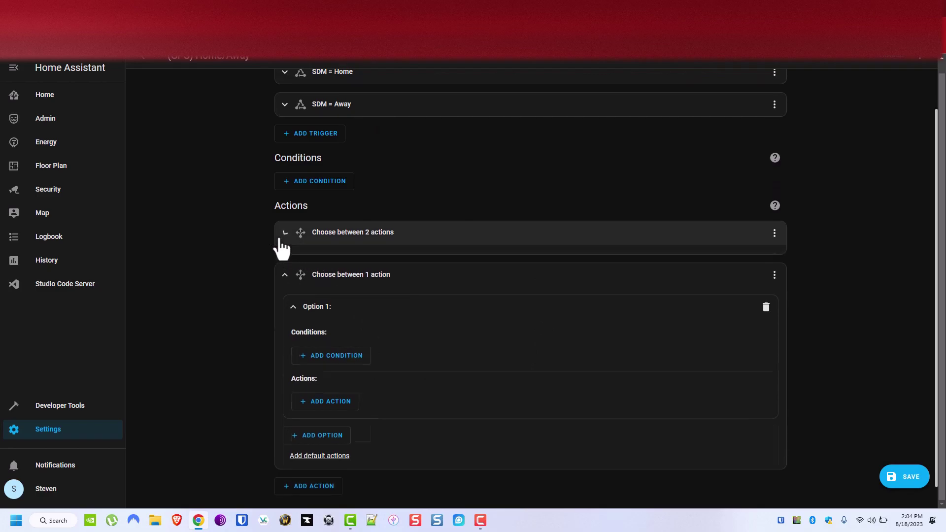
click(295, 298)
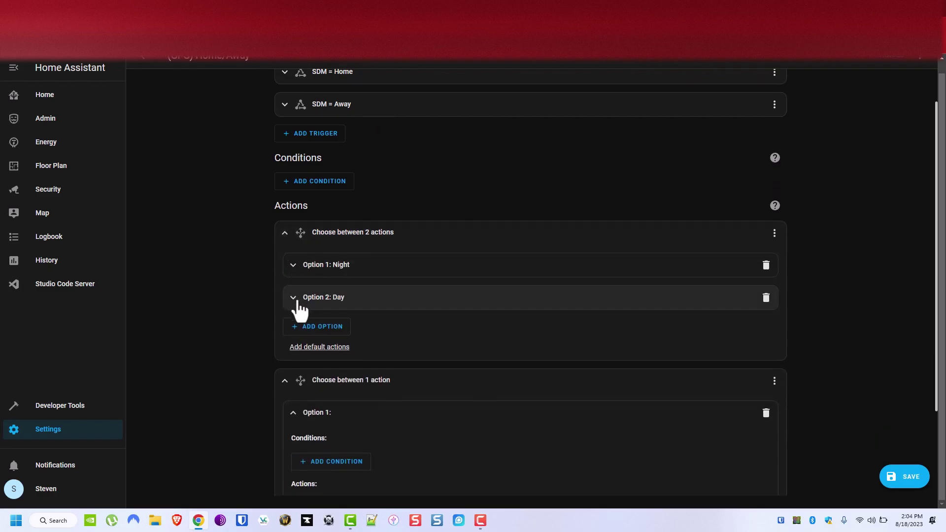
scroll(436, 403, down, 2)
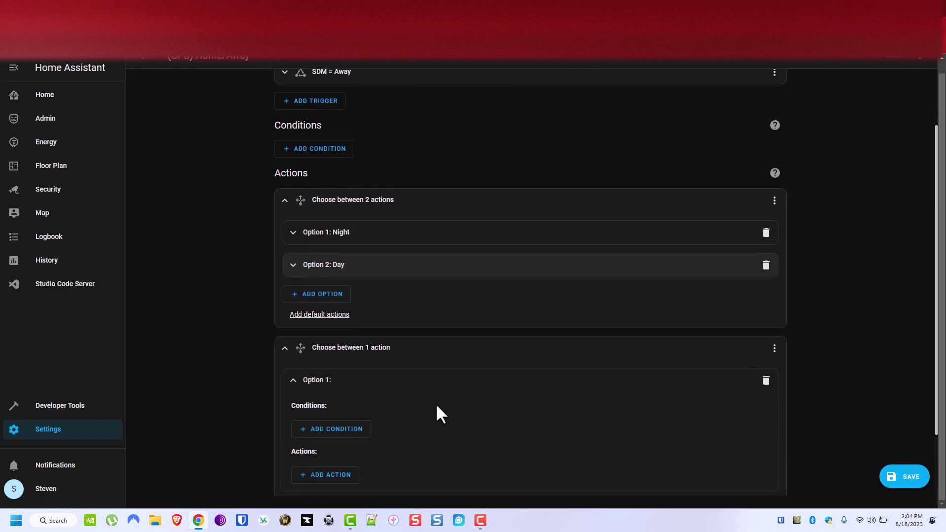
- Expand Option 1: Night, check its 20:30–6:45 condition and Night: SDM's Home/Away night choices
click(294, 166)
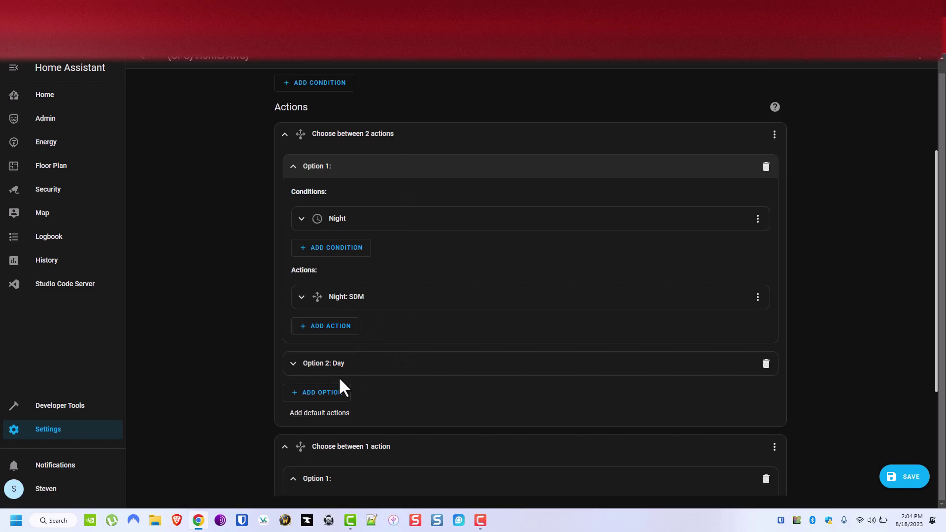
click(340, 220)
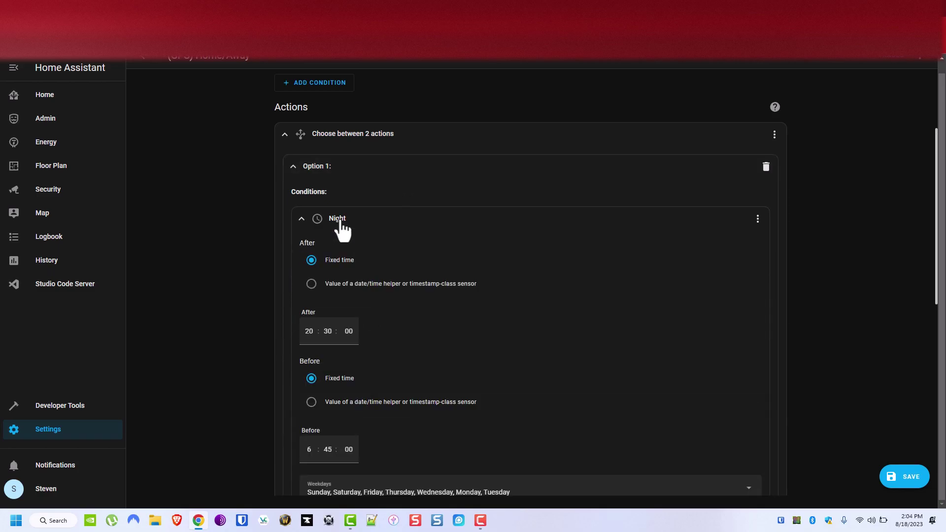
click(340, 223)
click(401, 297)
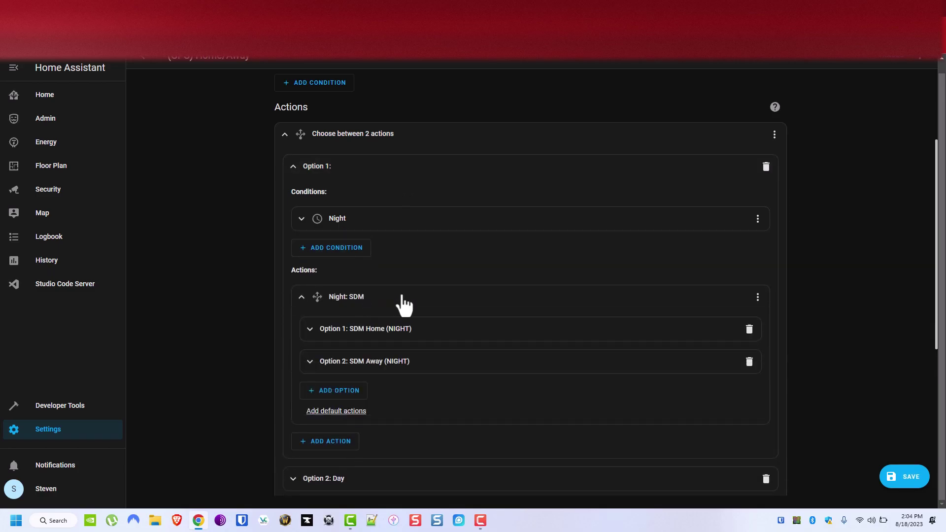
scroll(403, 305, down, 5)
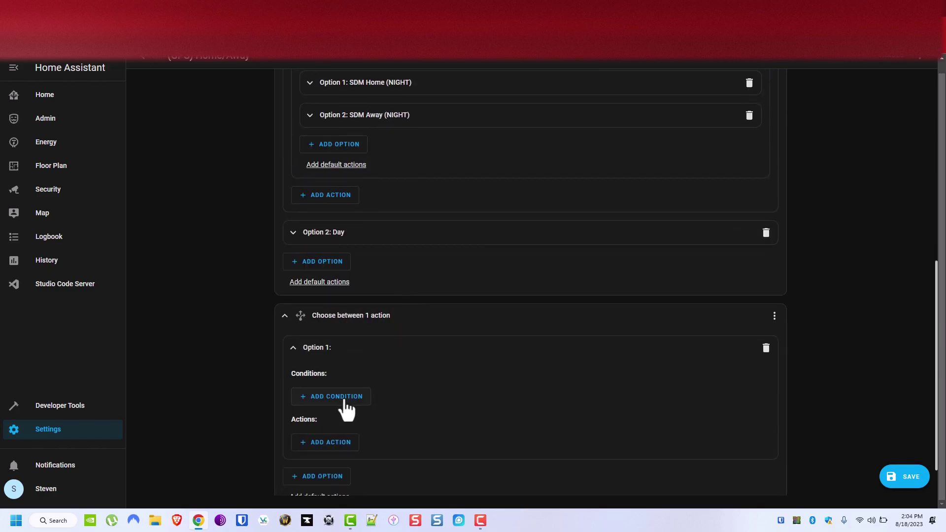
scroll(401, 242, up, 3)
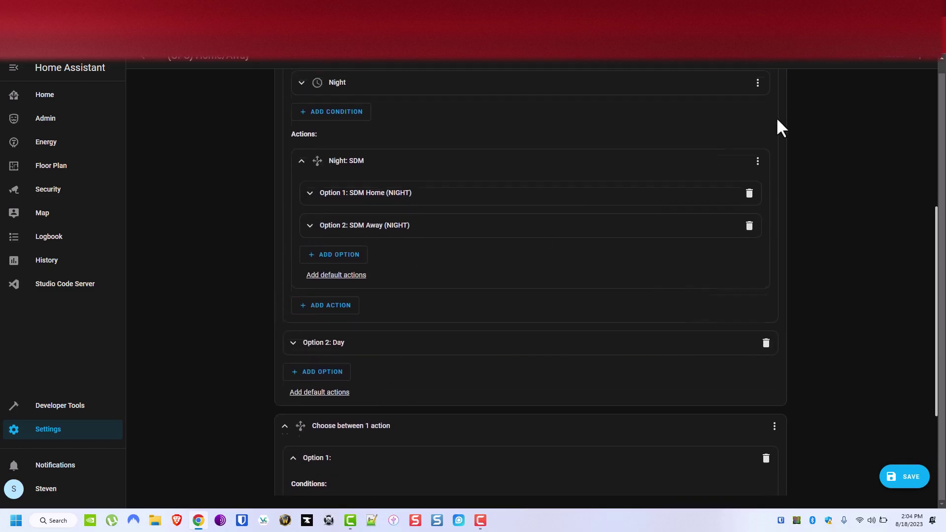
click(775, 87)
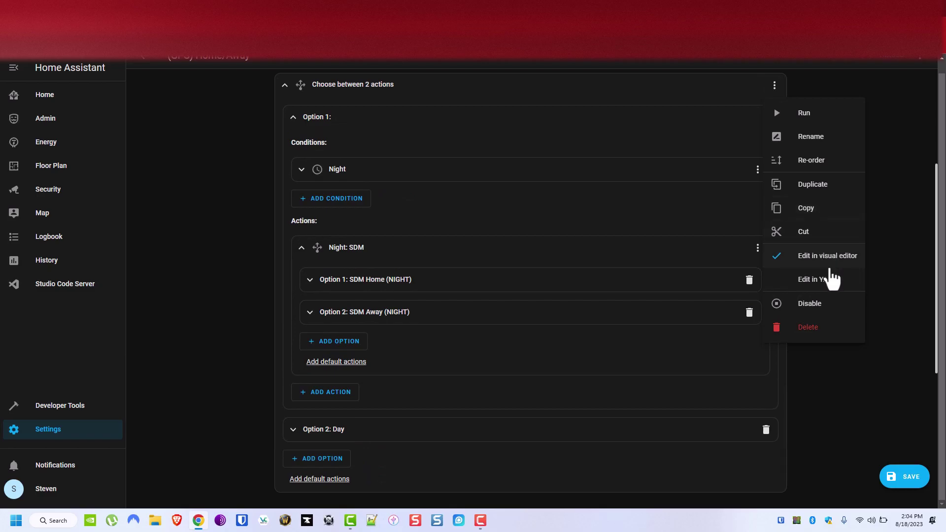
- View the two-option choose block as YAML, then the entire (GPS) Home/Away automation
click(832, 279)
scroll(477, 251, down, 10)
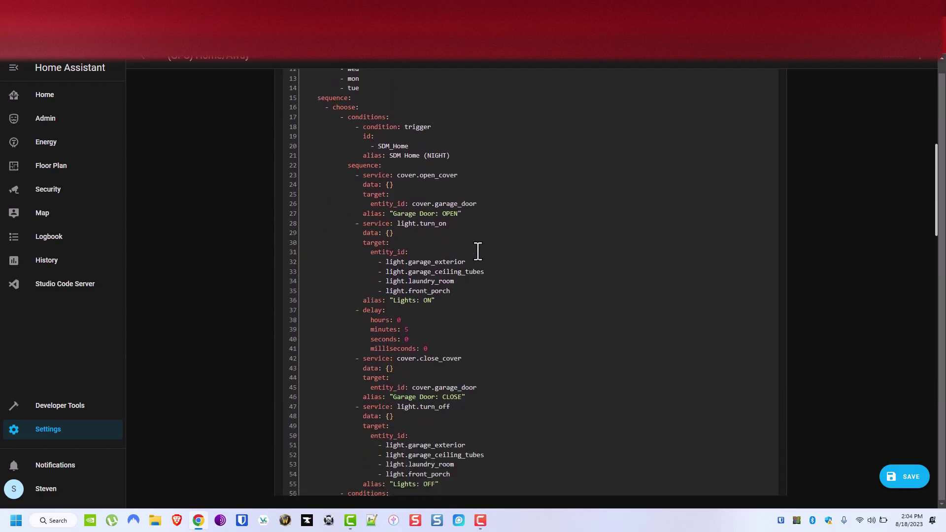
scroll(477, 248, down, 2)
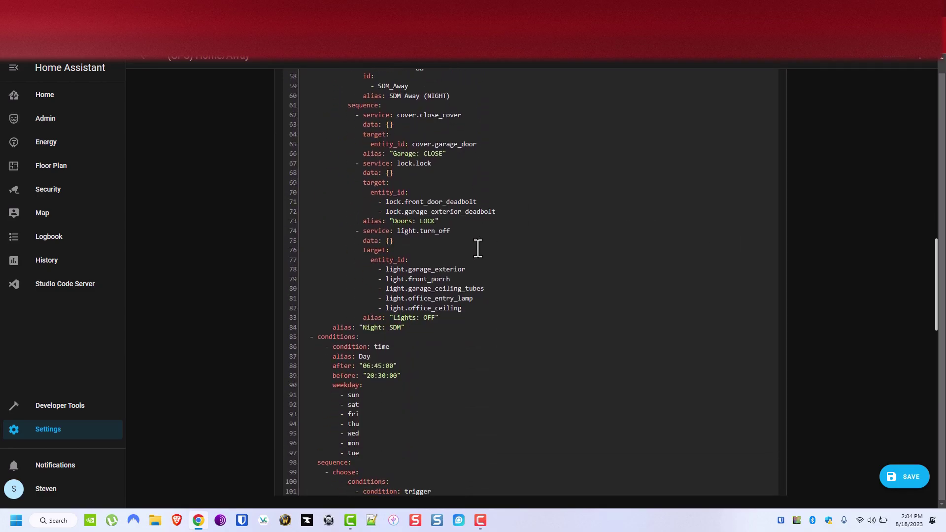
scroll(477, 248, down, 4)
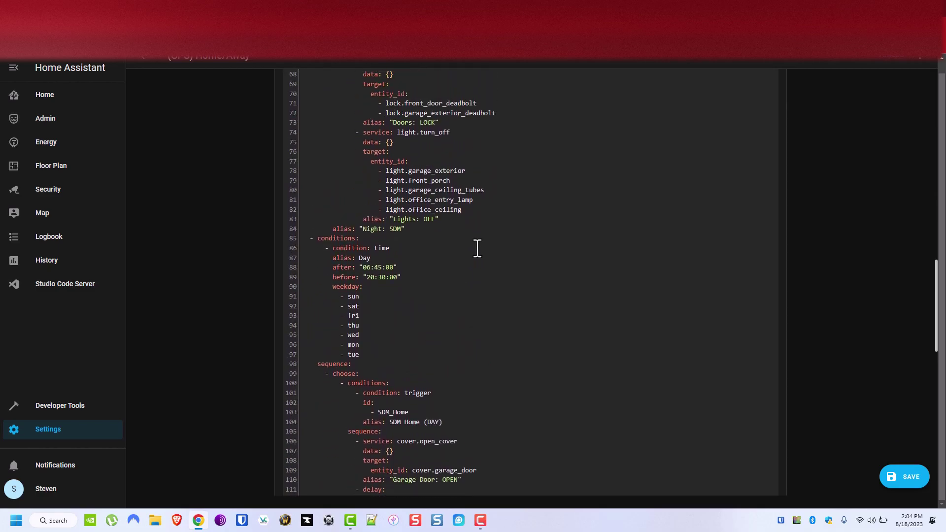
scroll(477, 248, down, 1)
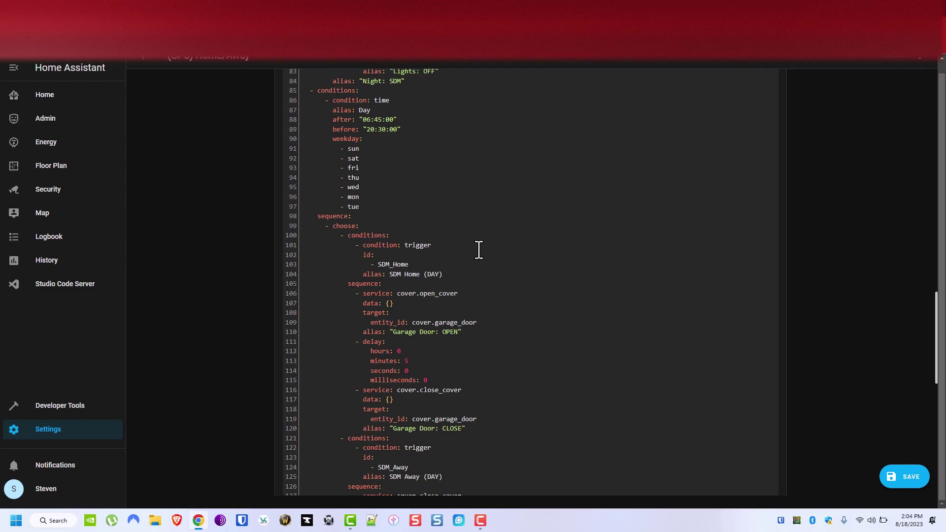
scroll(478, 250, down, 6)
scroll(916, 103, up, 5)
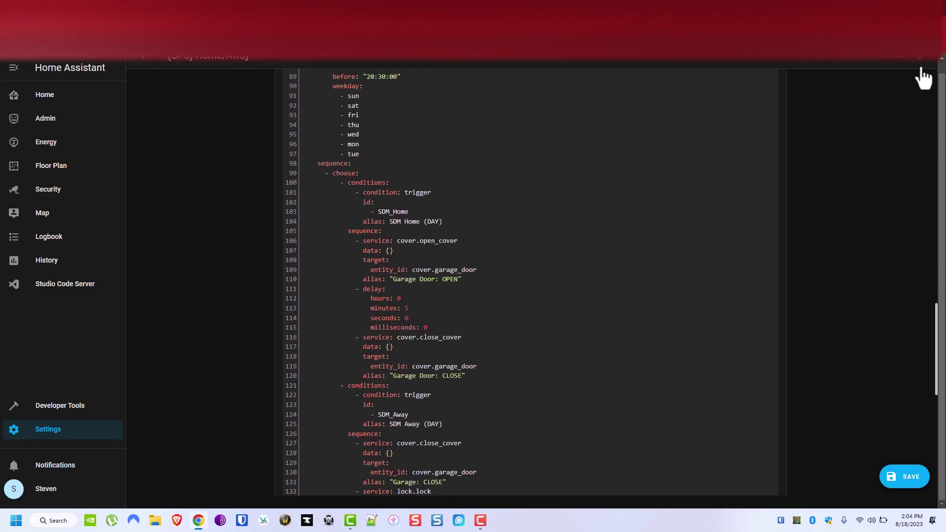
click(919, 66)
click(904, 237)
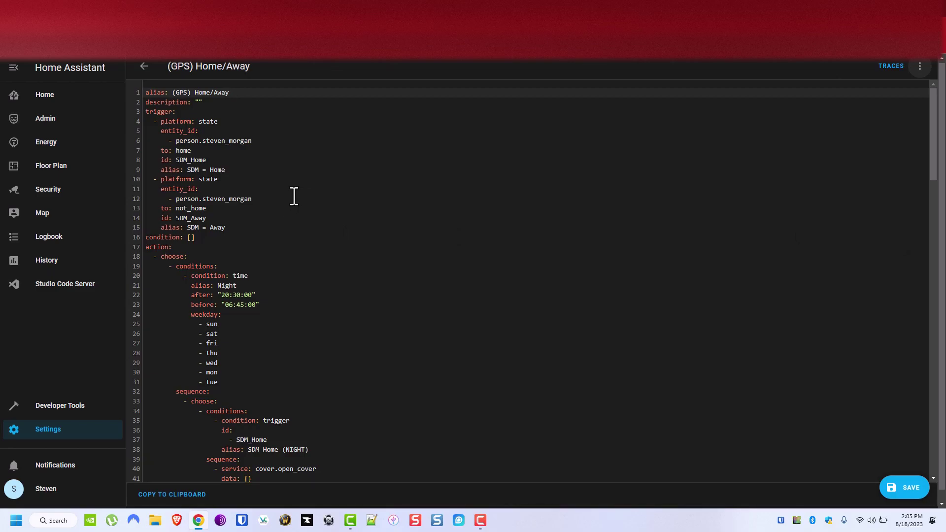
scroll(393, 215, down, 7)
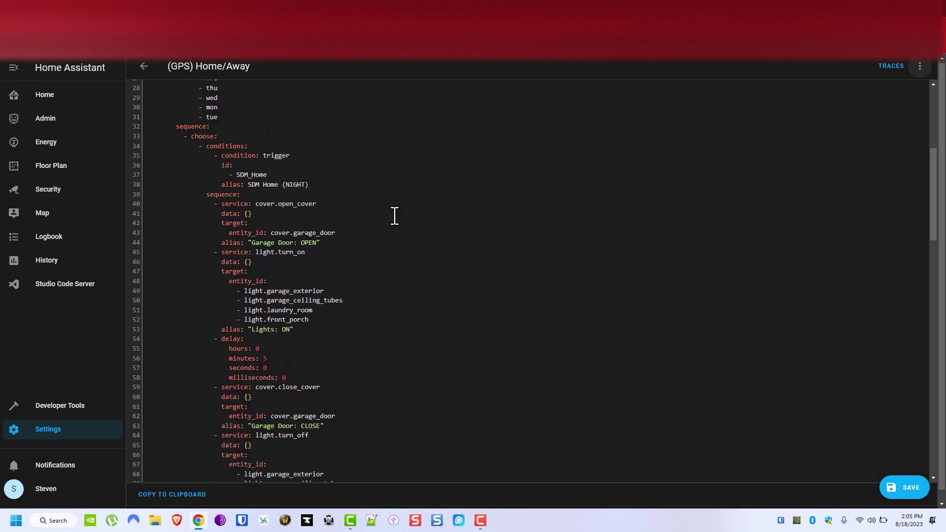
scroll(394, 215, up, 3)
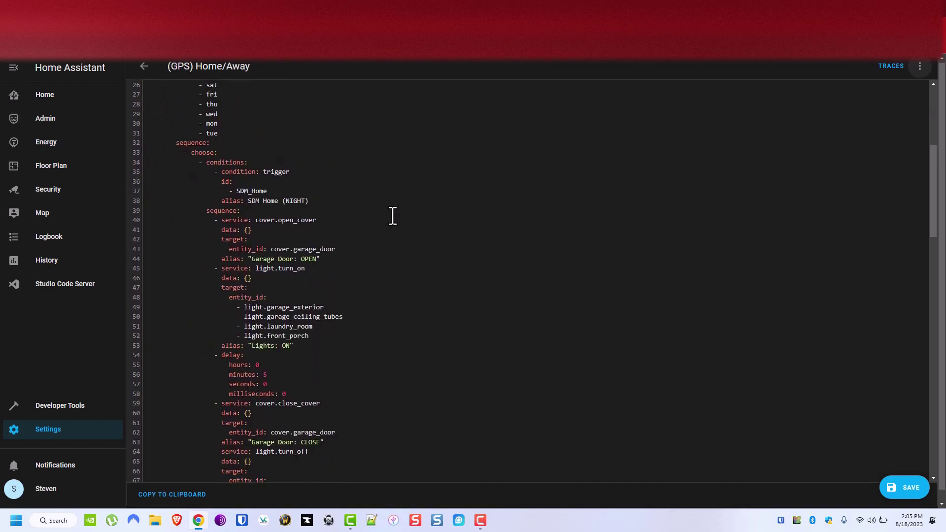
drag(192, 204, 244, 207)
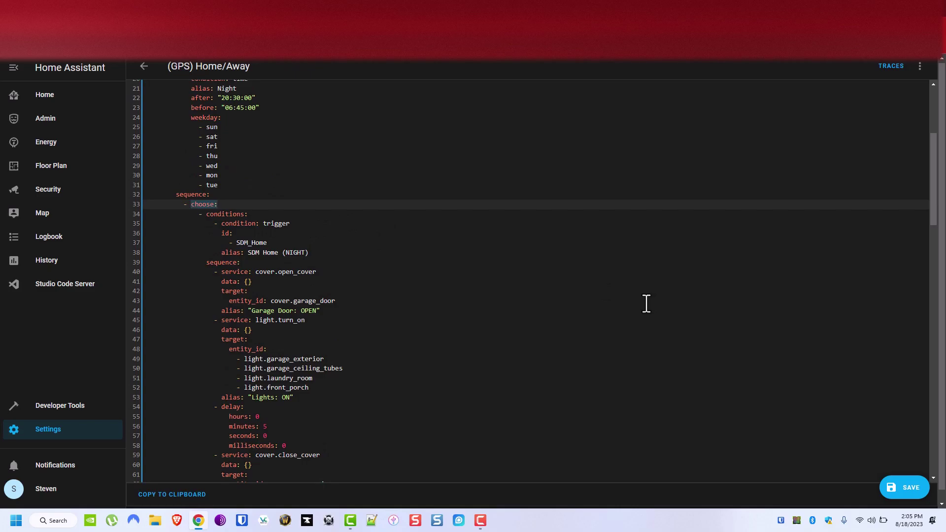
scroll(638, 300, down, 10)
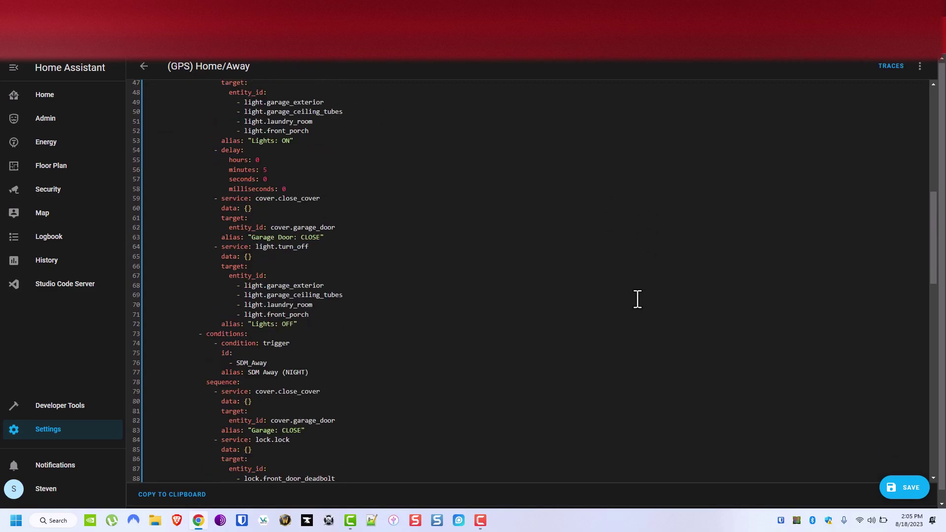
scroll(635, 298, down, 12)
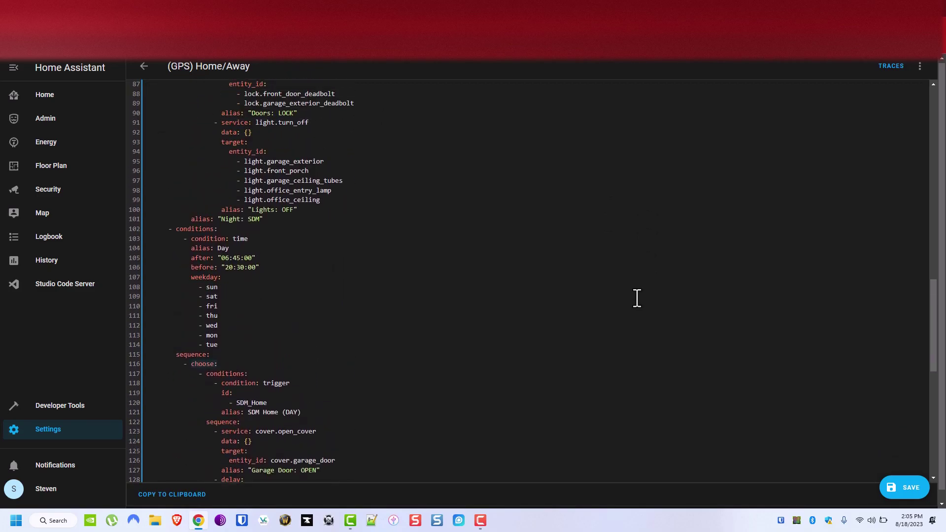
scroll(636, 298, down, 1)
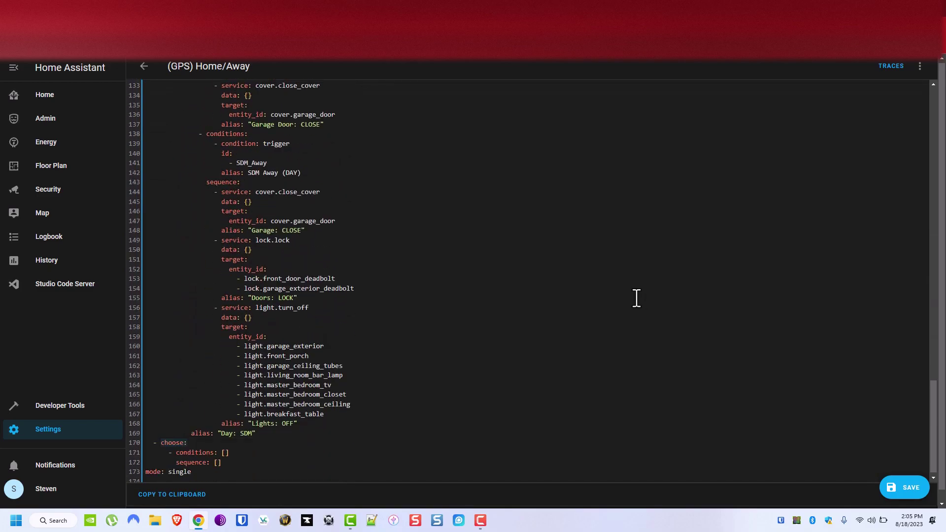